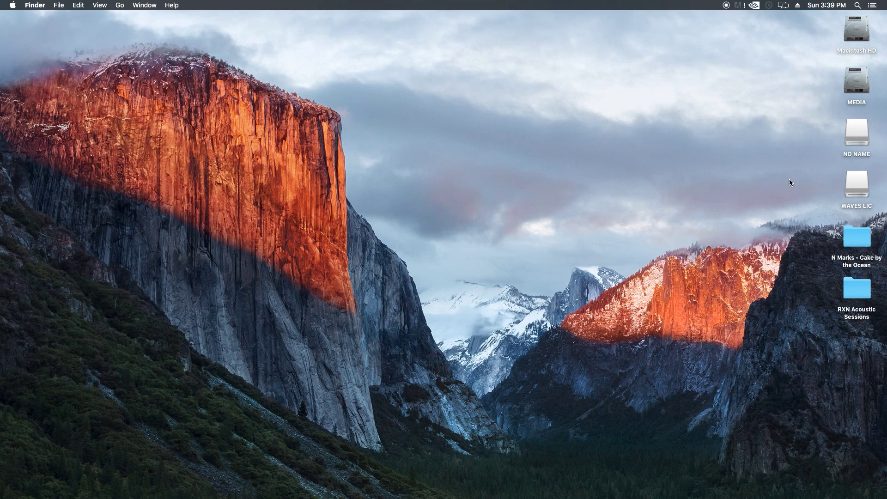
Select and deselect the Macintosh HD, MEDIA, NO NAME and WAVES LIC desktop drive icons
left_click_drag(796, 212, 876, 16)
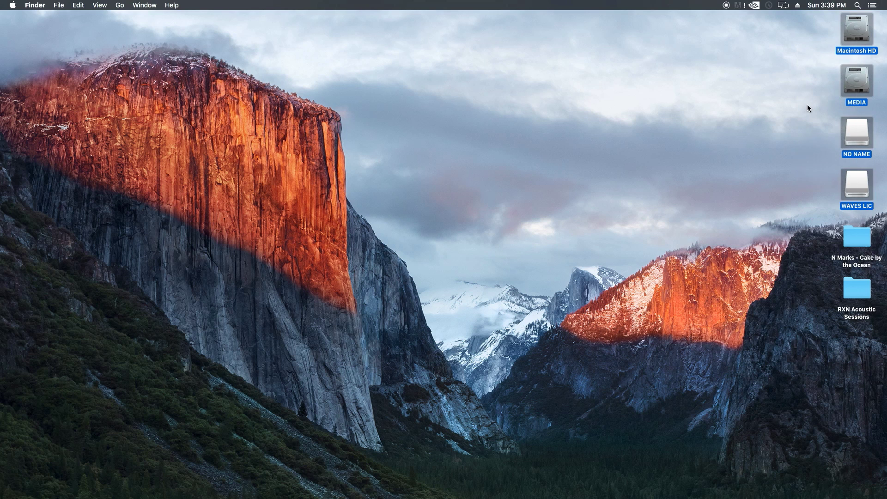
left_click(808, 106)
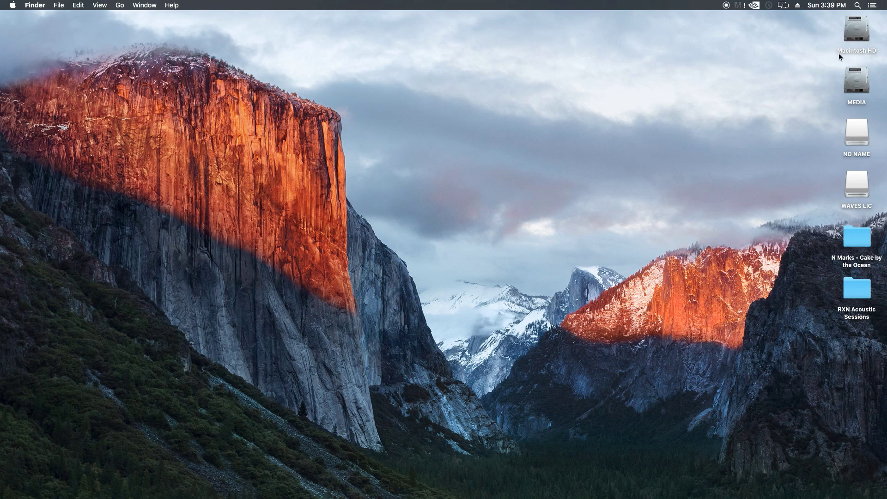
left_click(853, 32)
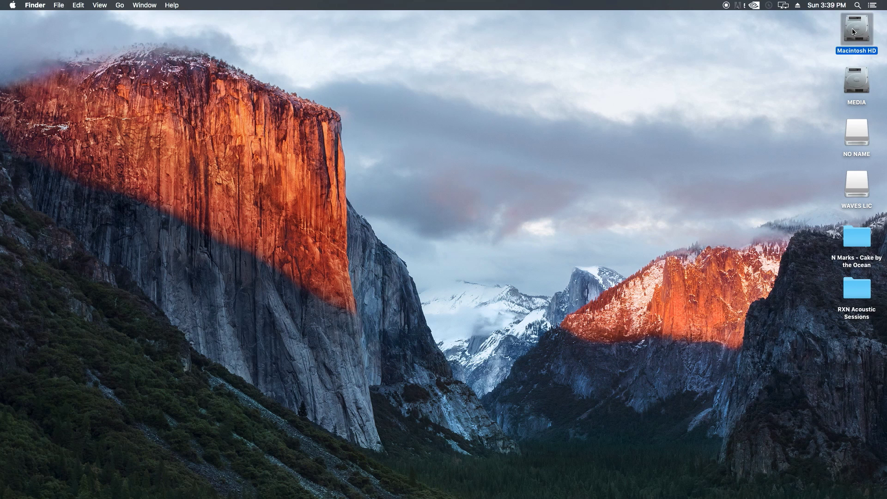
left_click(856, 82)
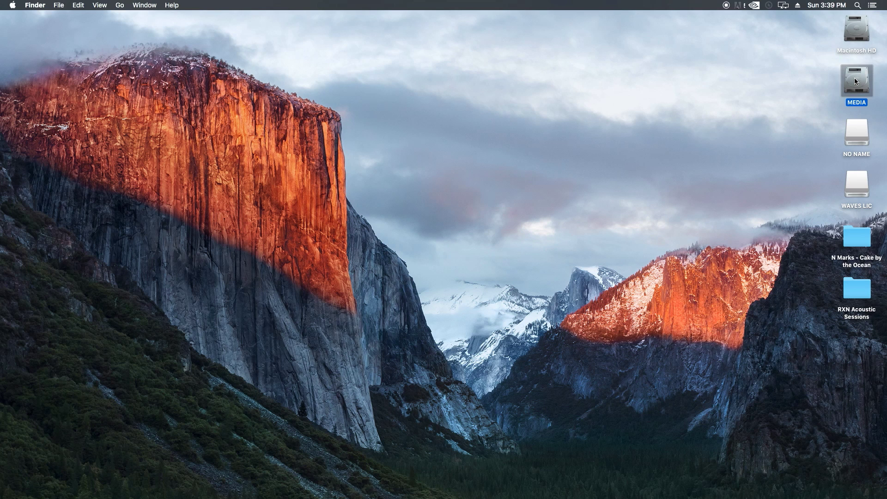
left_click(856, 131)
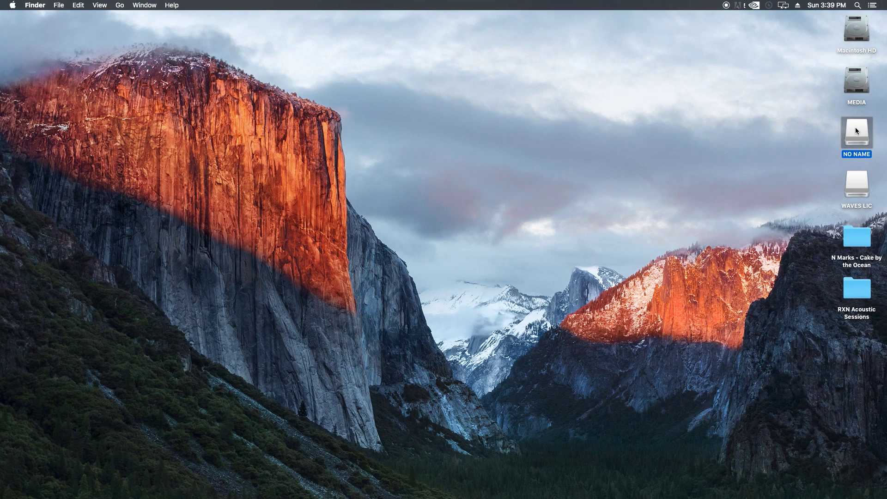
left_click(856, 183)
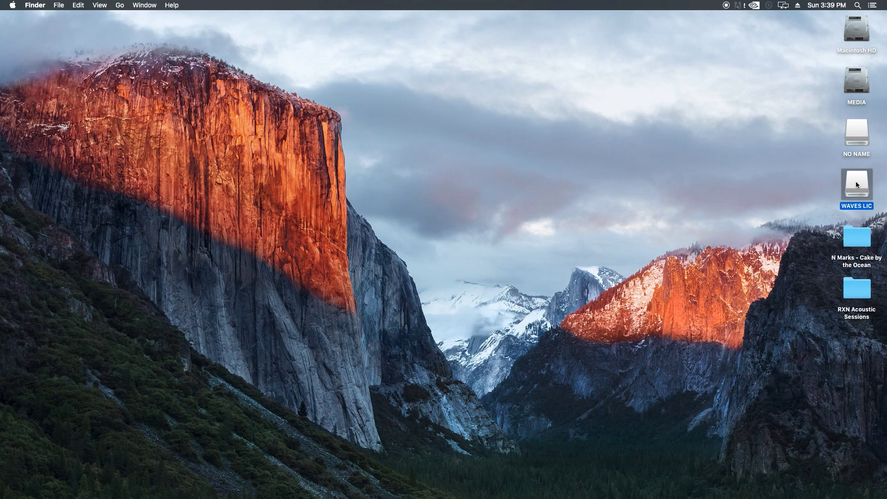
left_click(790, 180)
left_click(790, 180)
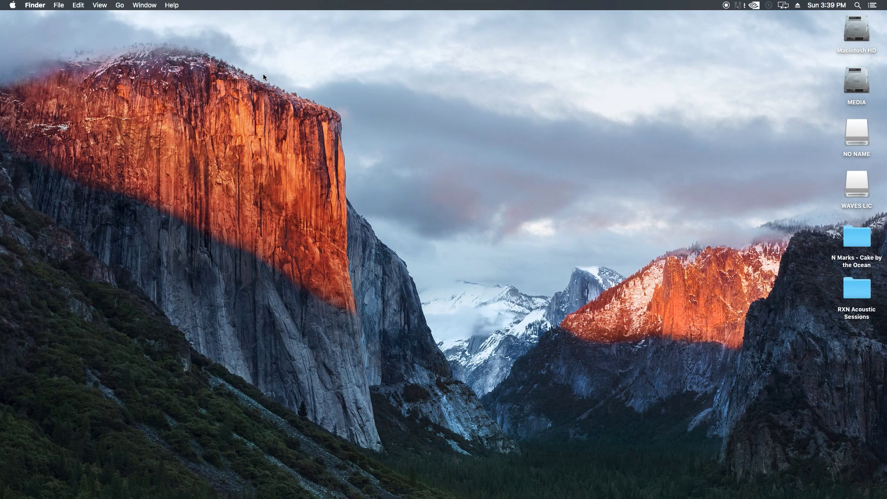
In Finder preferences, hide and then re-show hard disks and external disks on the desktop
left_click(36, 5)
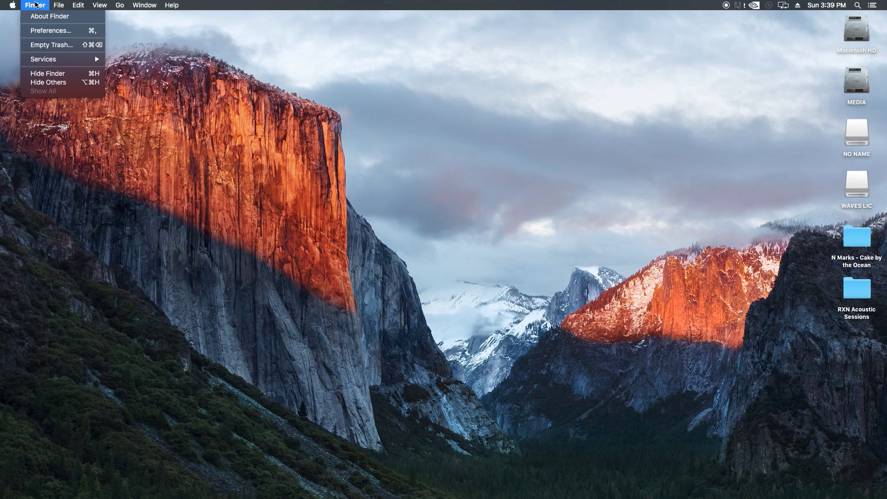
left_click(49, 30)
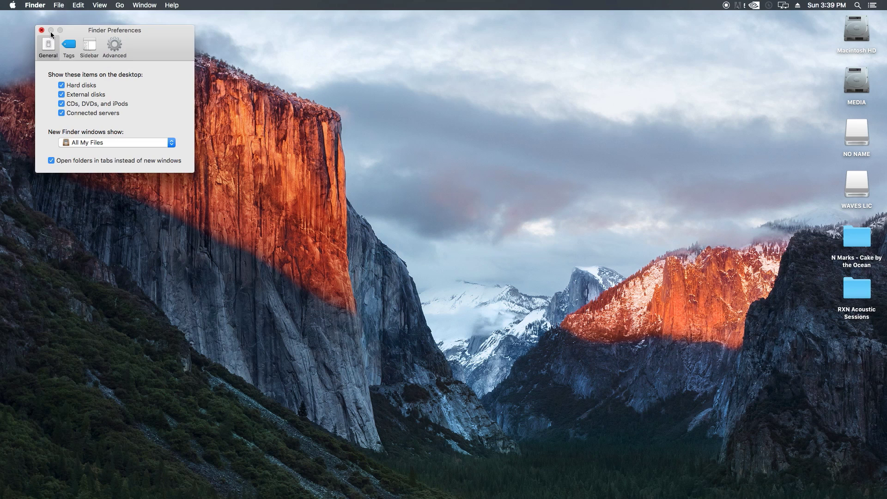
left_click_drag(107, 35, 225, 91)
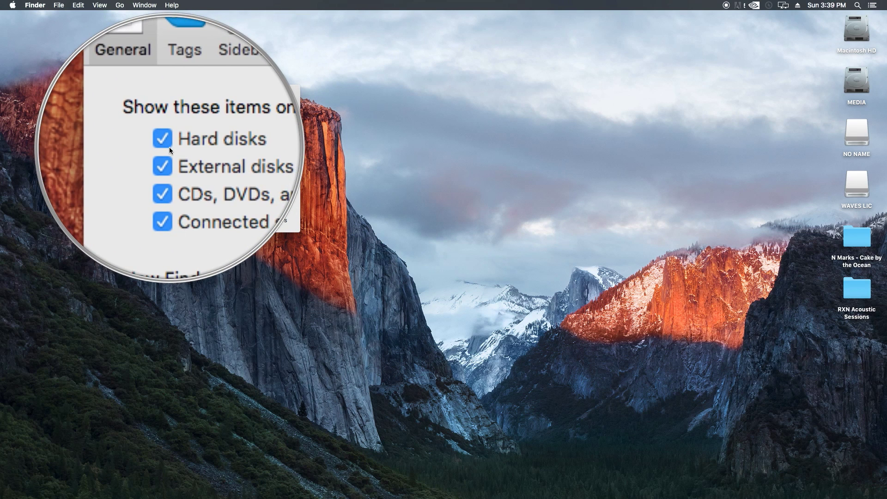
left_click(167, 145)
left_click(167, 154)
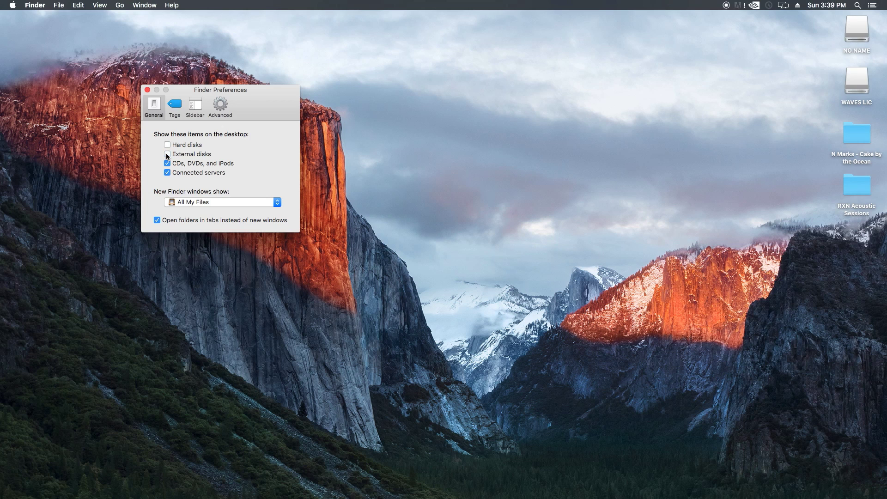
left_click(168, 154)
left_click(167, 145)
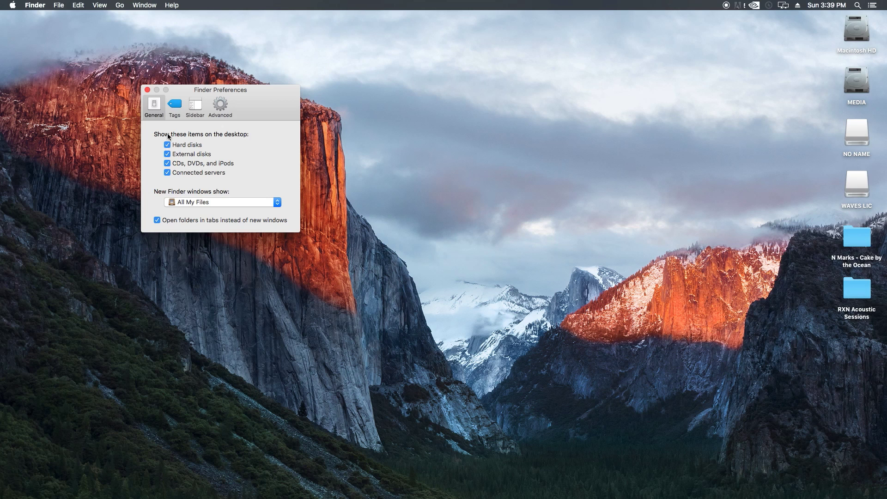
left_click(148, 89)
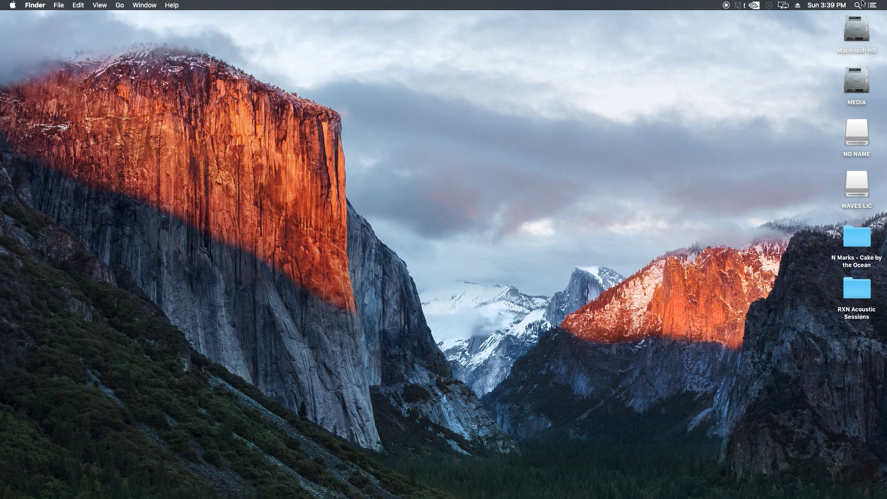
Launch Disk Utility by searching 'disk utility' in Spotlight, then reposition its window
left_click(860, 6)
type("disk ul")
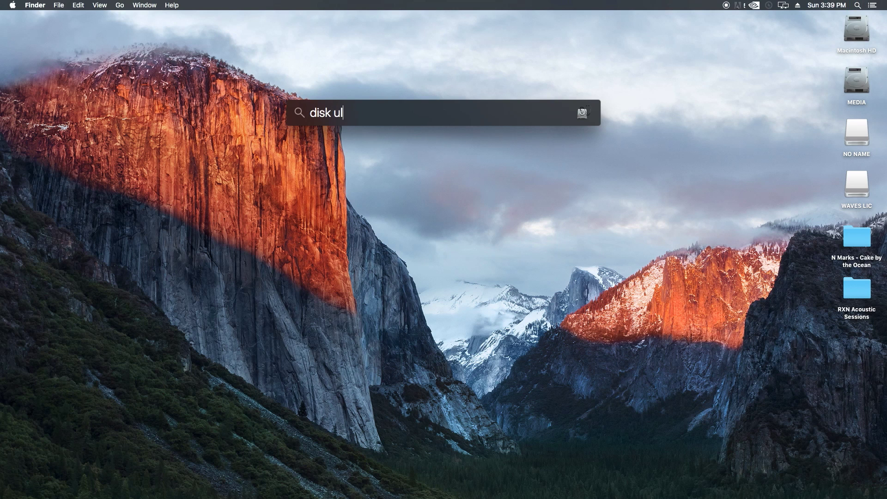
key("BackSpace")
type("tility")
key("Return")
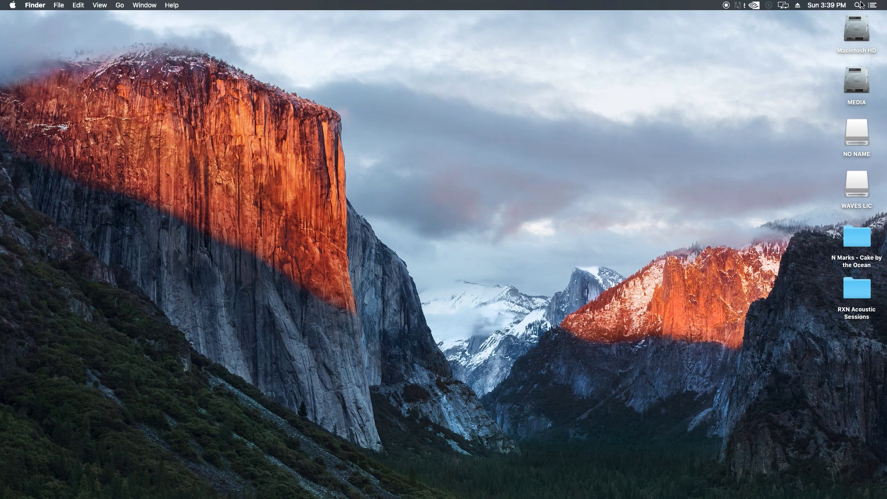
left_click_drag(712, 199, 504, 131)
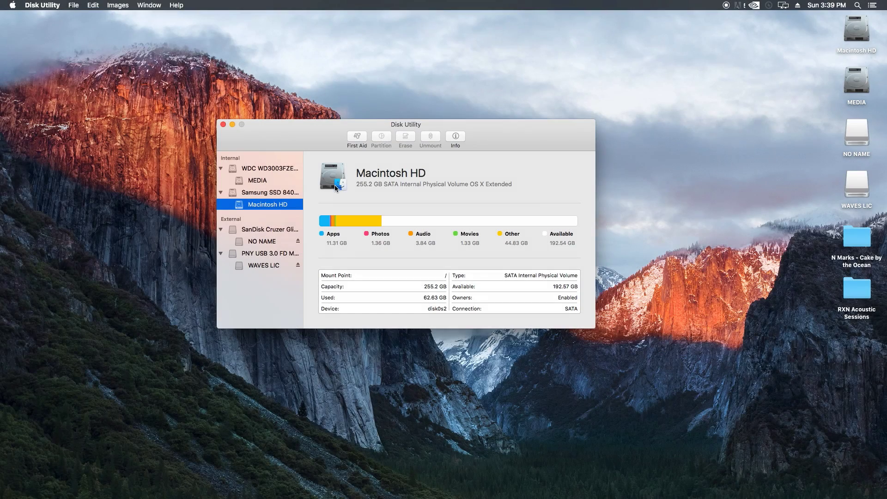
Select the parent SanDisk Cruzer Glide Media disk above its NO NAME volume, leaving its name unchanged
left_click(272, 233)
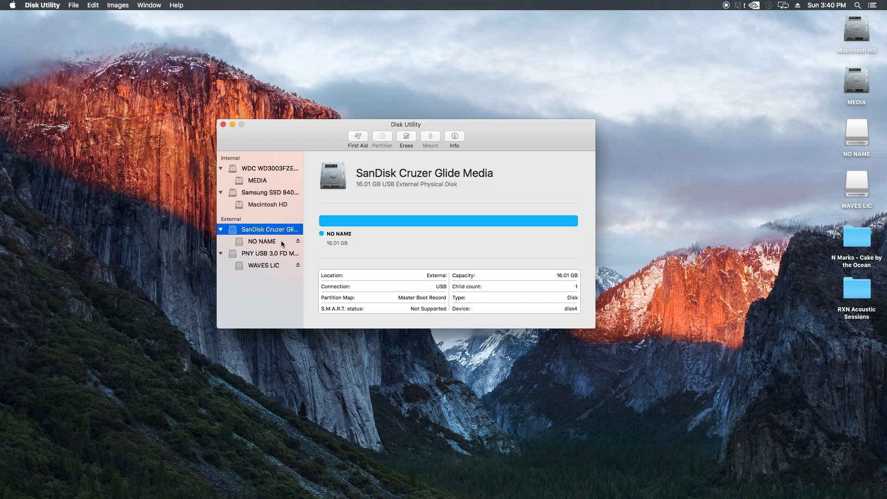
left_click(283, 242)
left_click(281, 232)
left_click(276, 243)
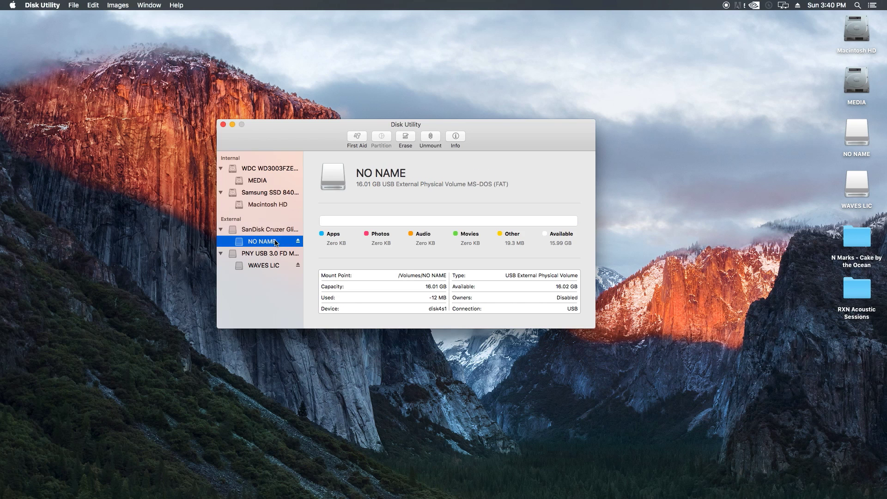
left_click(274, 230)
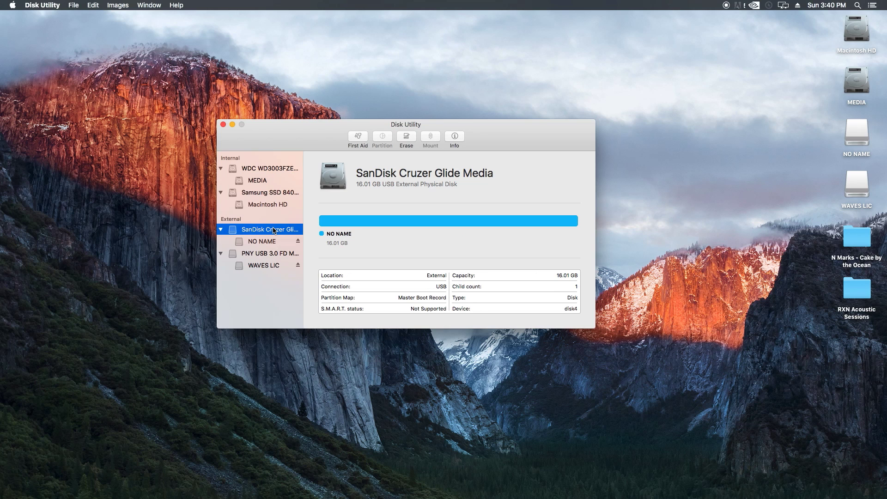
left_click(274, 230)
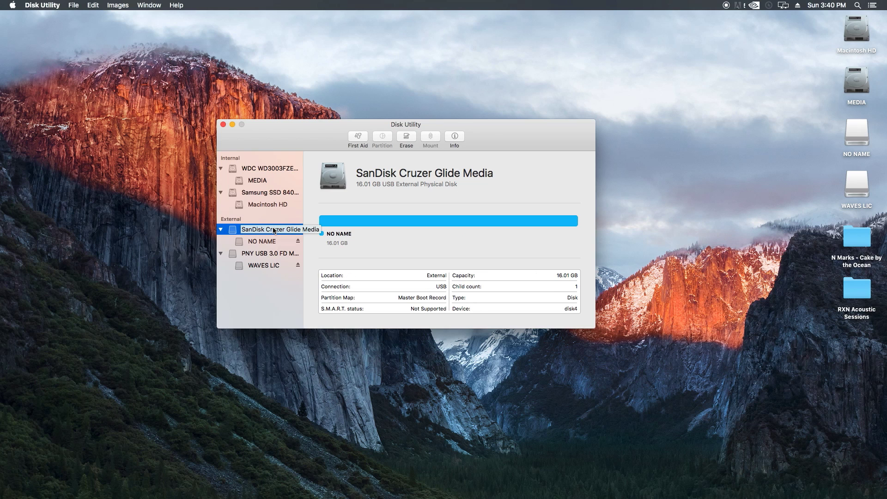
left_click(319, 249)
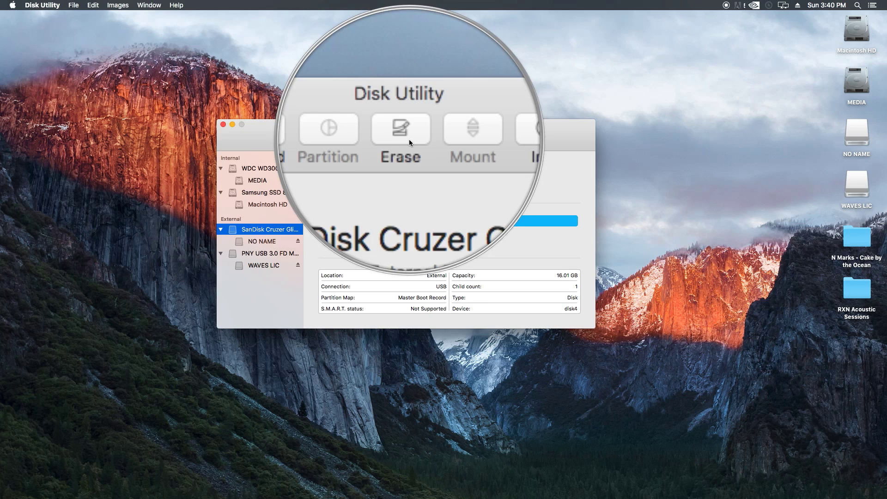
Start erasing the SanDisk drive, replacing the default Untitled name with CARNEY USB
left_click(409, 141)
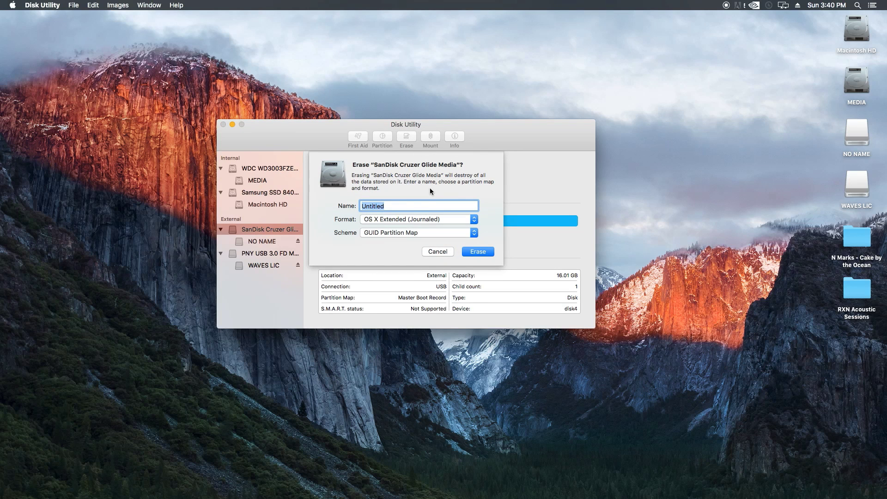
double_click(413, 204)
type("CARNEY USB")
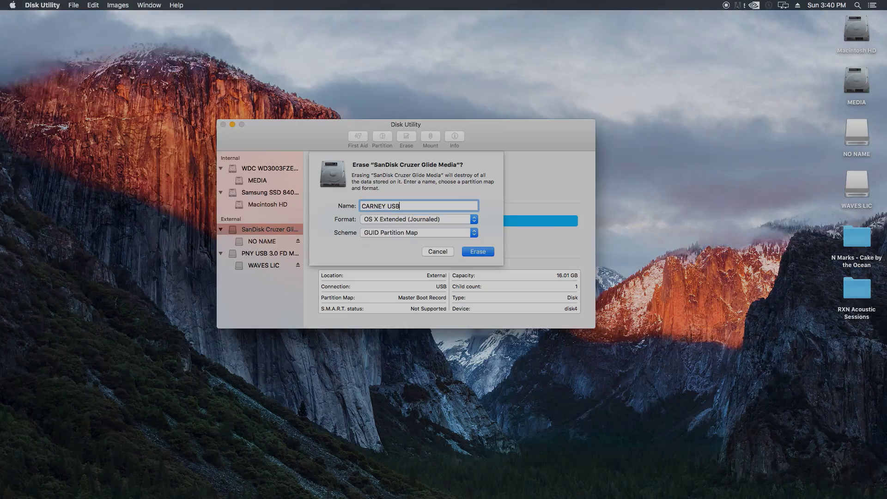
left_click(434, 220)
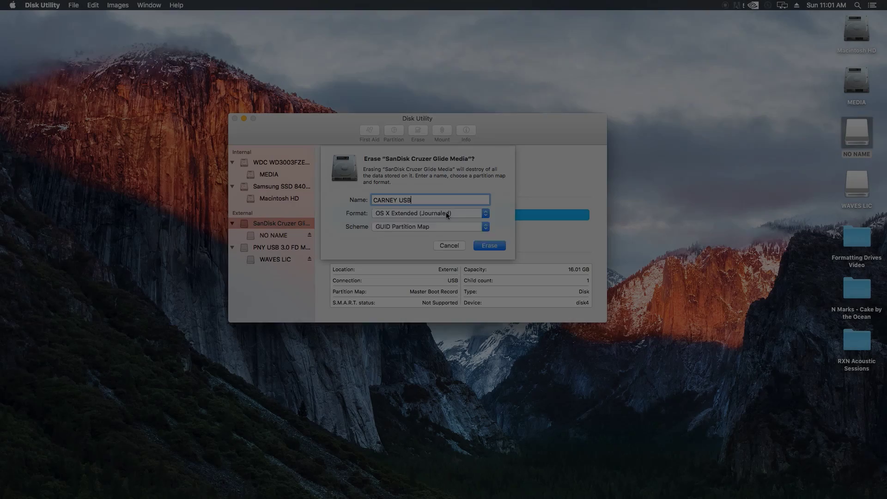
Choose MS-DOS (FAT) as the volume format after briefly comparing it with ExFAT
left_click(445, 212)
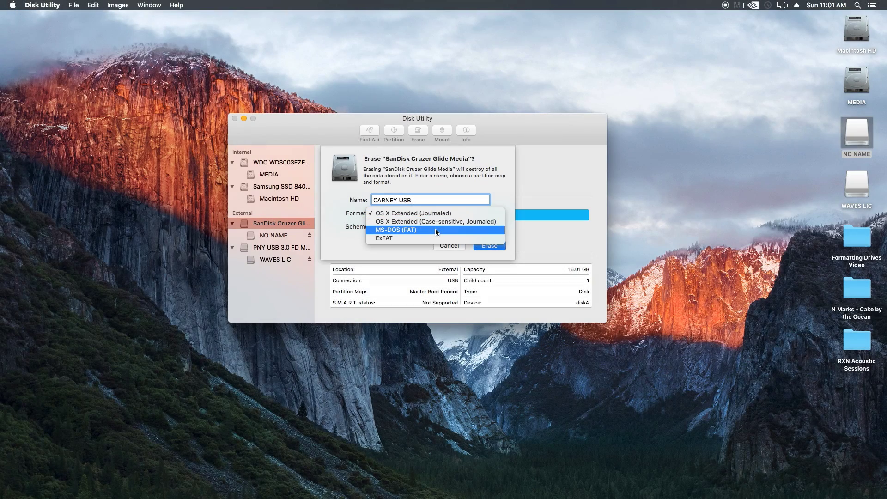
left_click(435, 229)
left_click(431, 219)
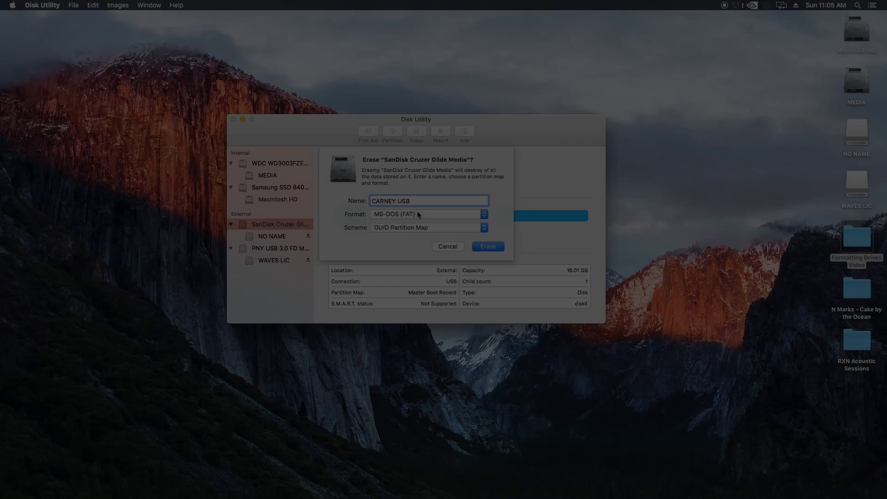
left_click(418, 212)
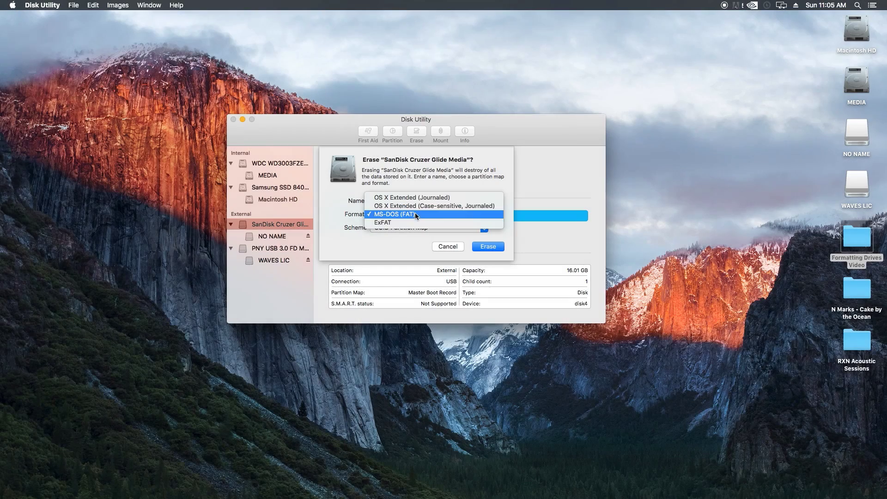
left_click(414, 223)
left_click(411, 215)
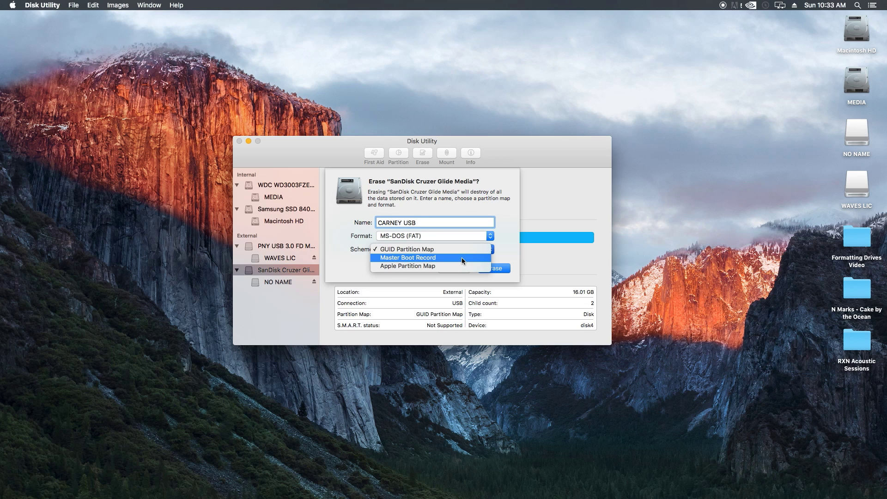
Pick Master Boot Record as the scheme, erase the drive, and dismiss the completion notice
left_click(462, 257)
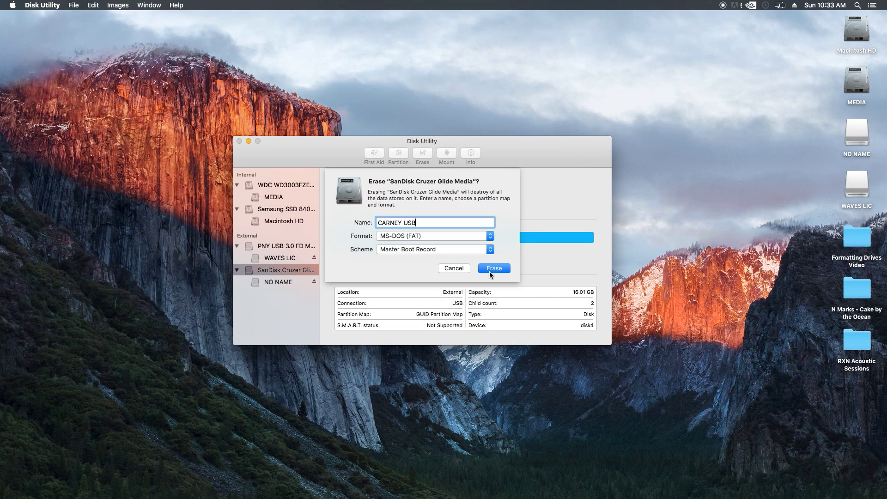
left_click(489, 271)
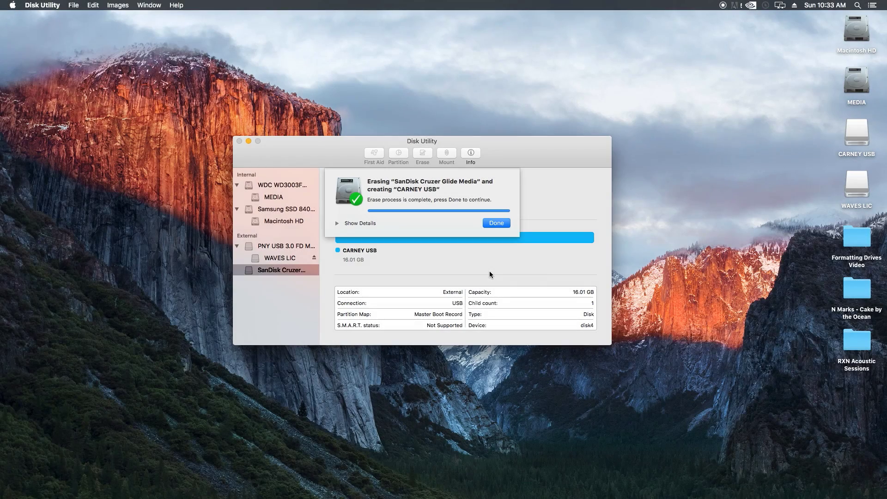
left_click(495, 224)
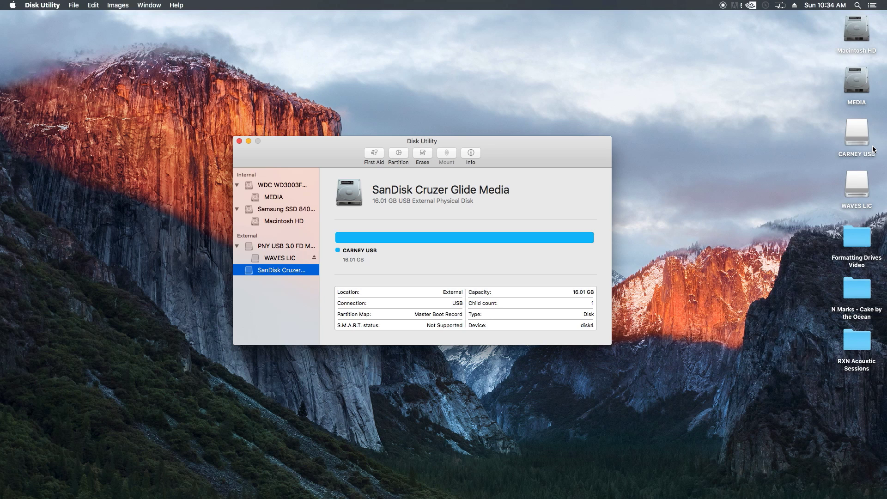
Open CARNEY USB to confirm it is empty, then try ejecting it via its context menu and the Trash
double_click(852, 127)
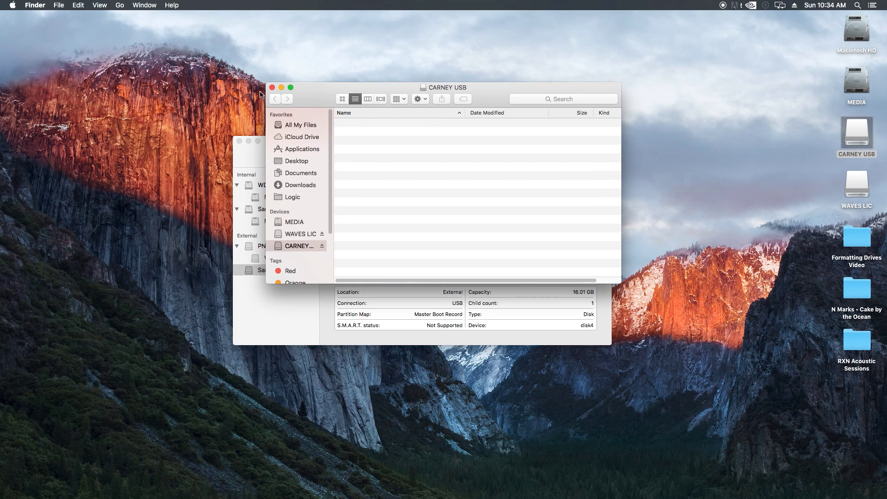
left_click(272, 87)
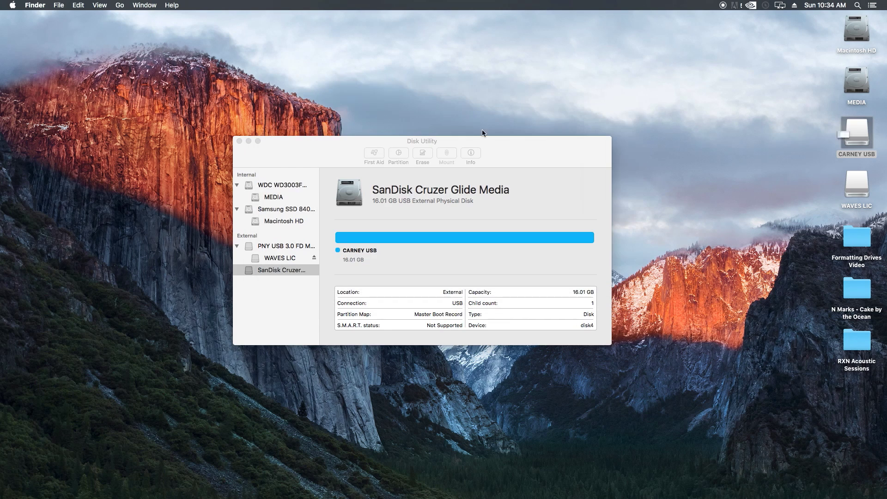
right_click(856, 126)
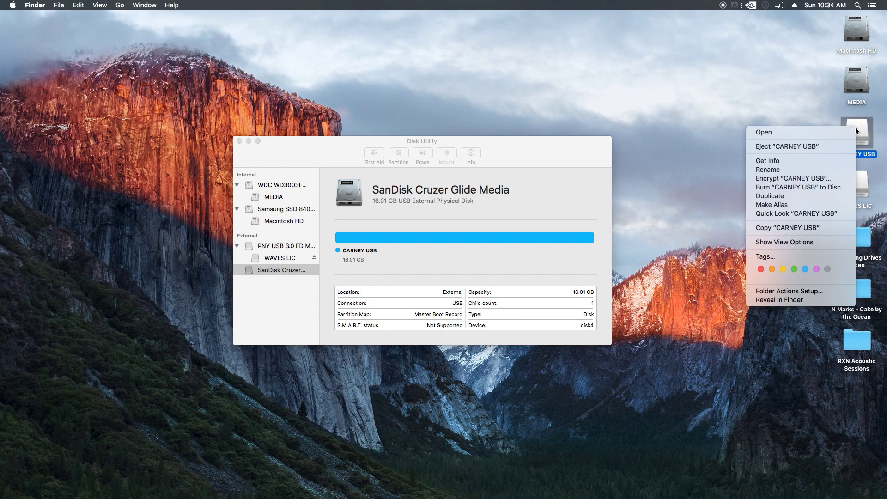
left_click(789, 146)
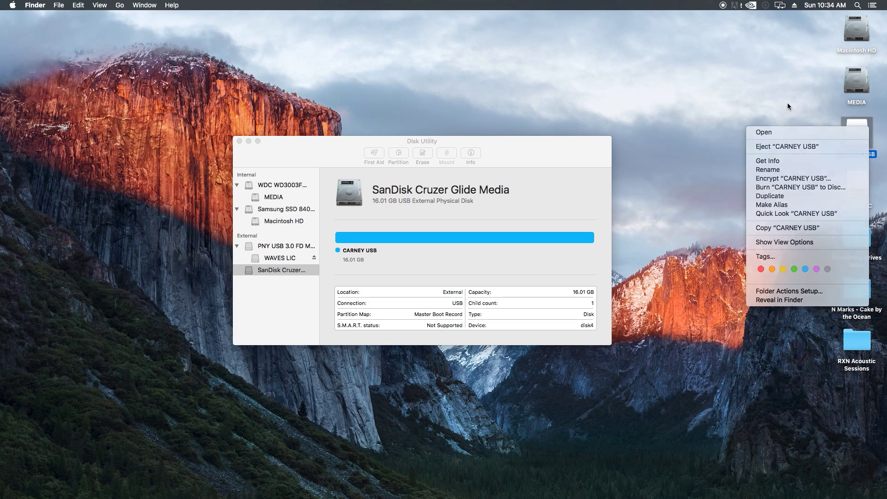
left_click_drag(855, 127, 794, 469)
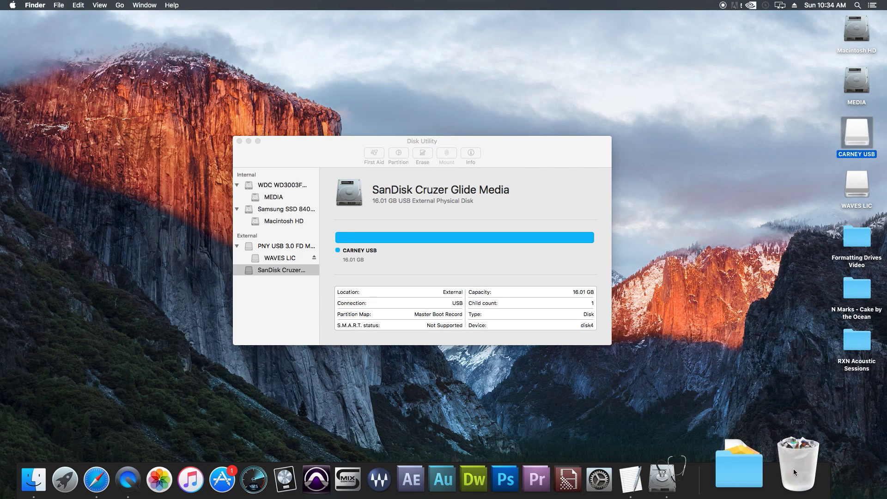